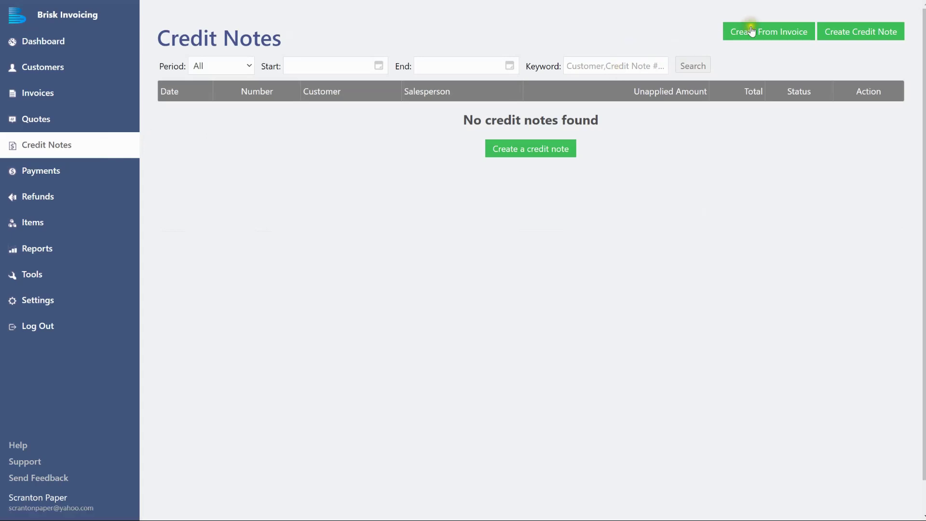
Start a credit note from the unpaid $220.00 invoice dated 2022-07-07
{"action": "left_click", "coordinate": [750, 32]}
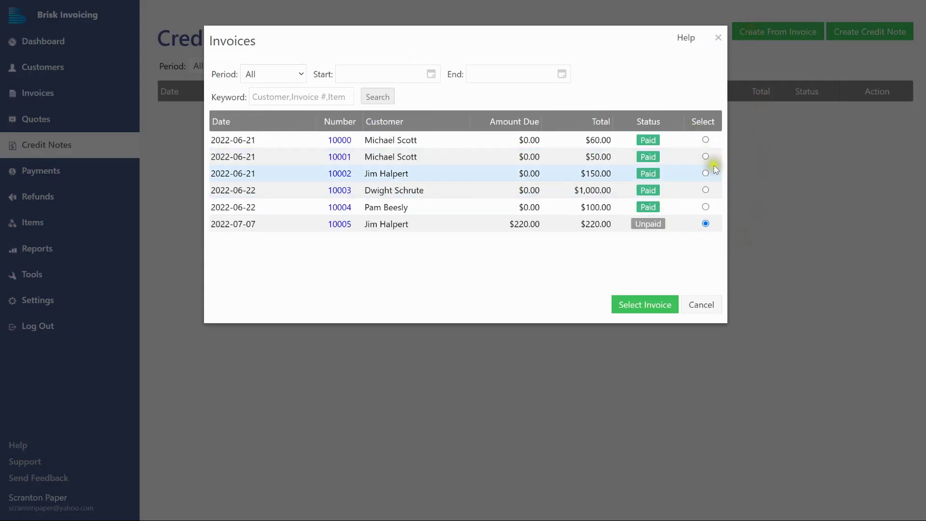
{"action": "left_click", "coordinate": [705, 224]}
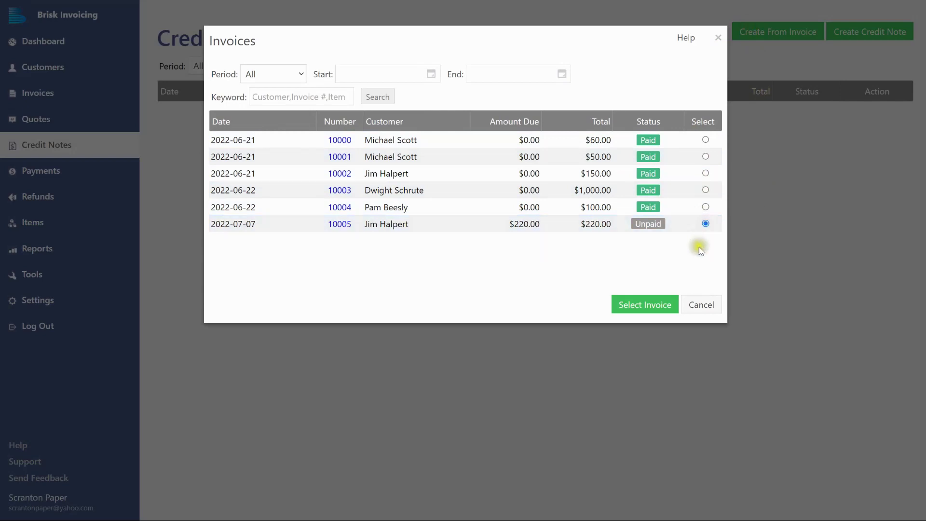
{"action": "left_click", "coordinate": [653, 307]}
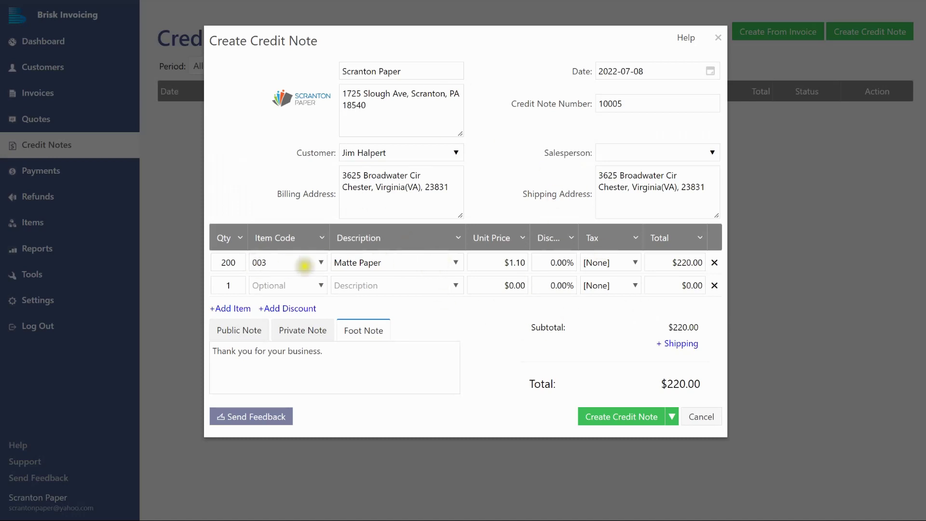
Set the Matte Paper quantity to 100 and create the credit note
{"action": "double_click", "coordinate": [227, 262]}
{"action": "type", "text": "100"}
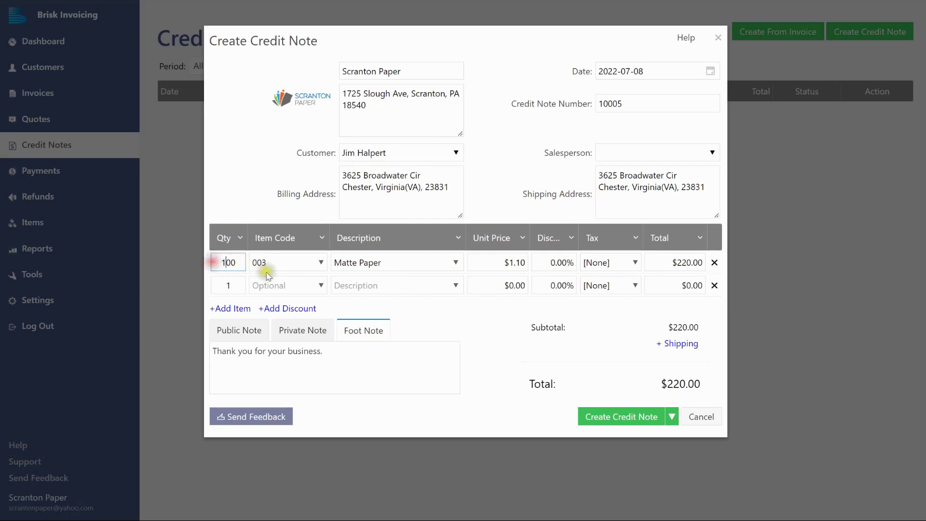
{"action": "left_click", "coordinate": [418, 330]}
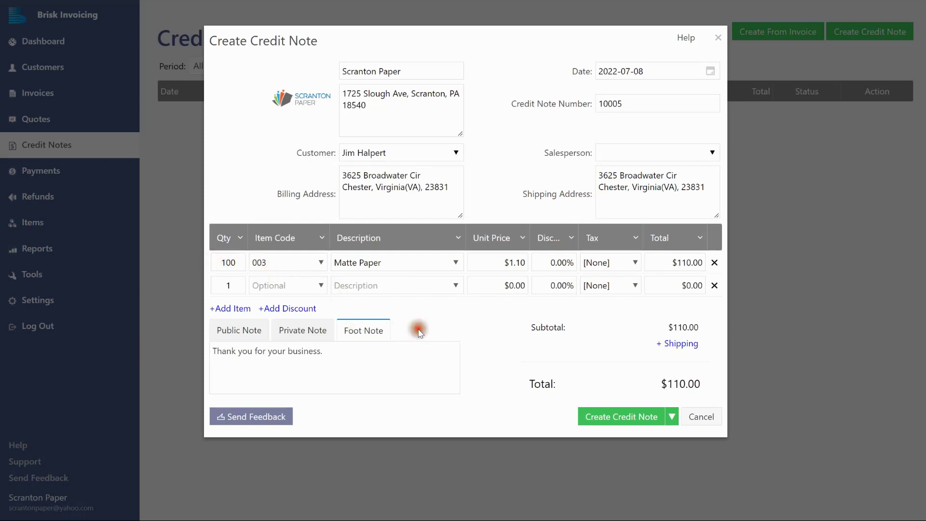
{"action": "left_click", "coordinate": [613, 416]}
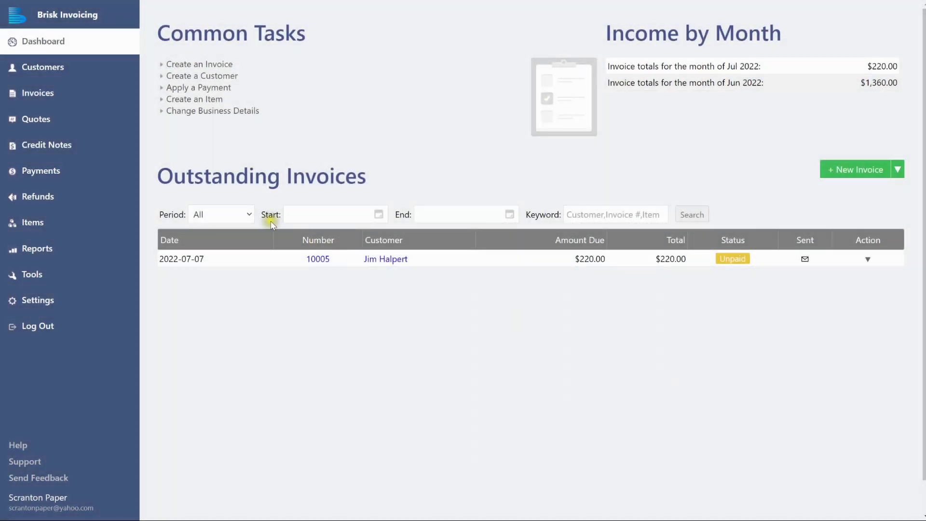
Start a credit note from an invoice in the Credit Notes list and filter the invoices from 2022-07-01 to 2022-07-31
{"action": "left_click", "coordinate": [102, 153]}
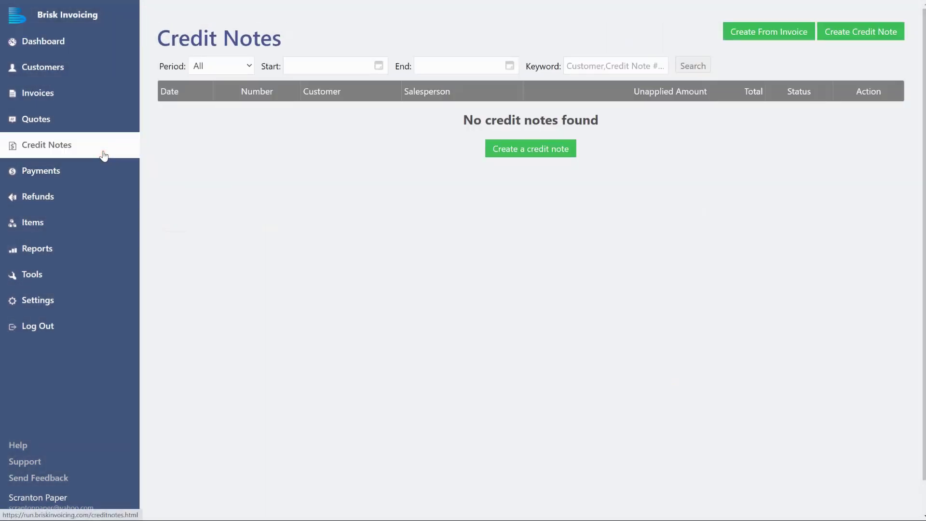
{"action": "left_click", "coordinate": [760, 35]}
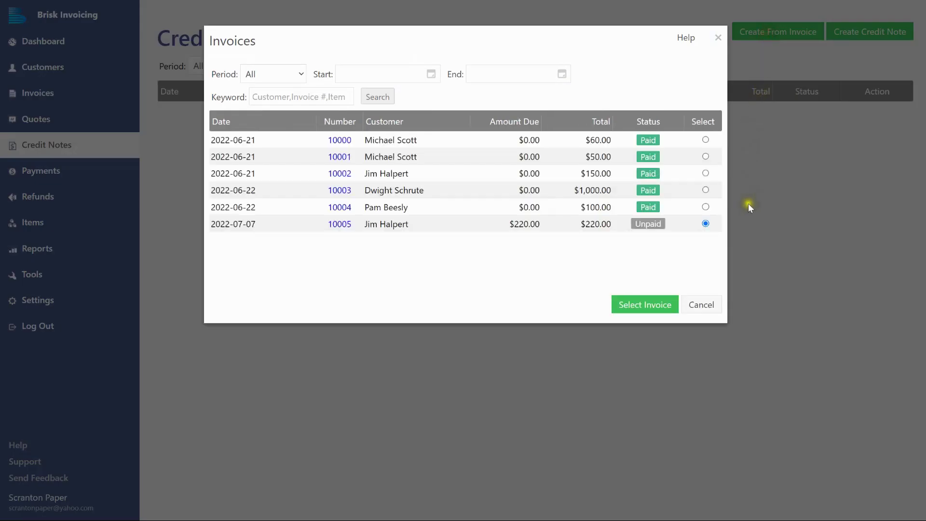
{"action": "left_click", "coordinate": [274, 75]}
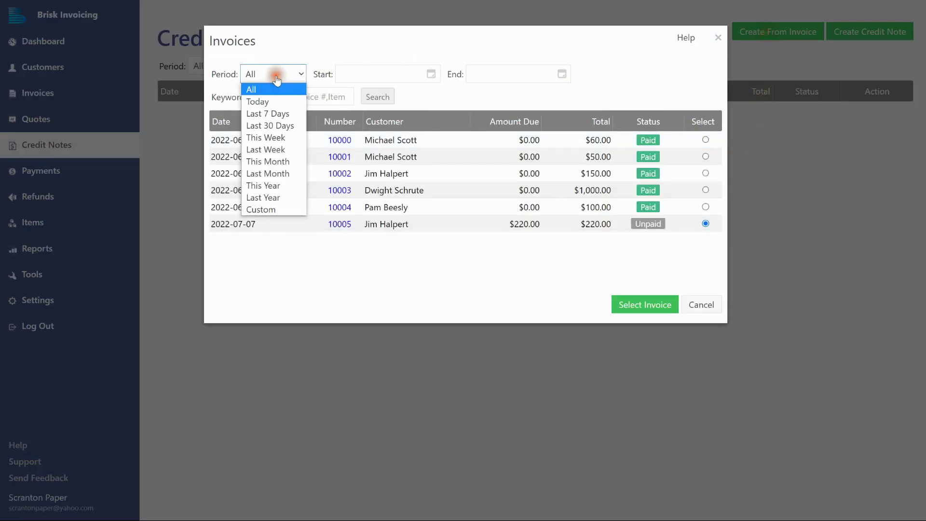
{"action": "left_click", "coordinate": [270, 114]}
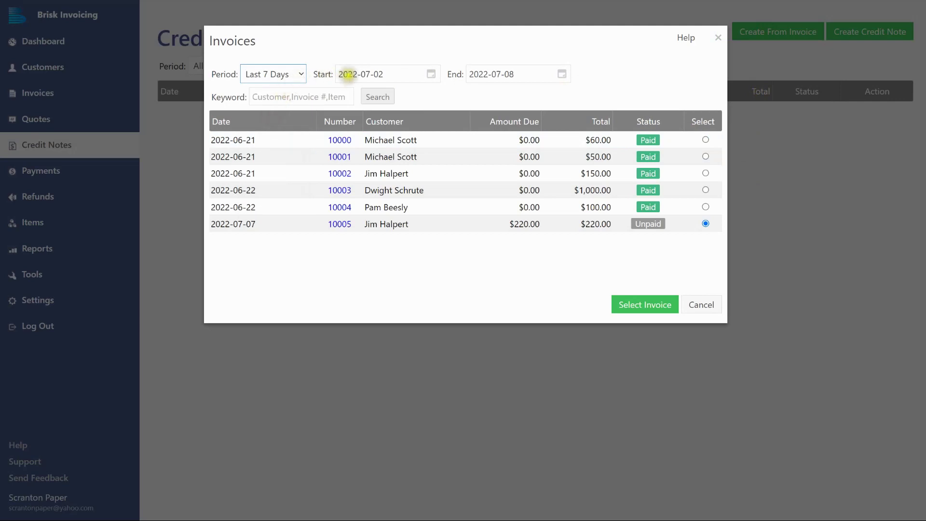
{"action": "left_click", "coordinate": [428, 76]}
{"action": "left_click", "coordinate": [392, 142]}
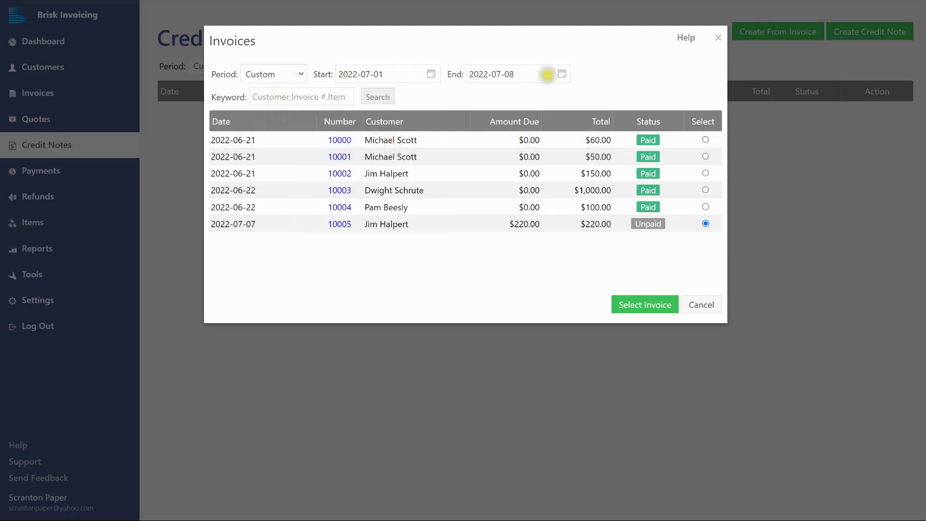
{"action": "left_click", "coordinate": [562, 73]}
{"action": "left_click", "coordinate": [559, 203]}
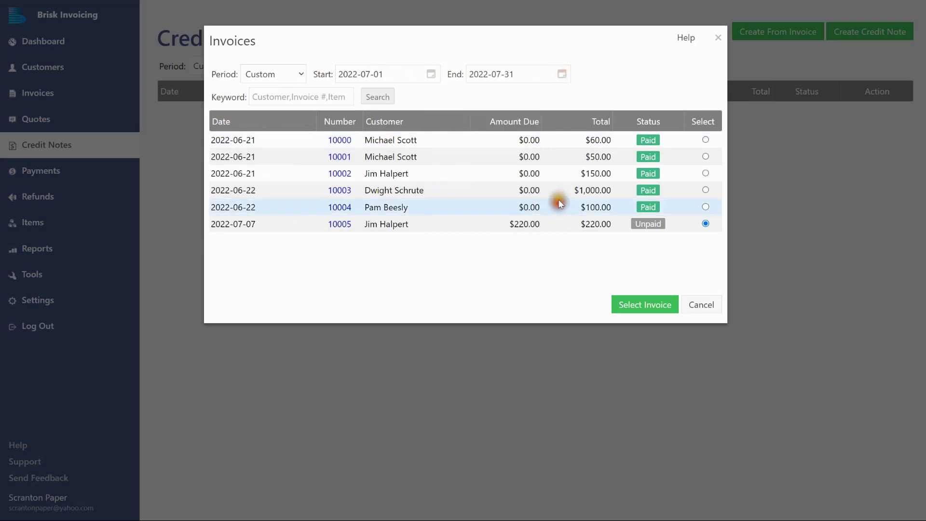
{"action": "left_click", "coordinate": [384, 96]}
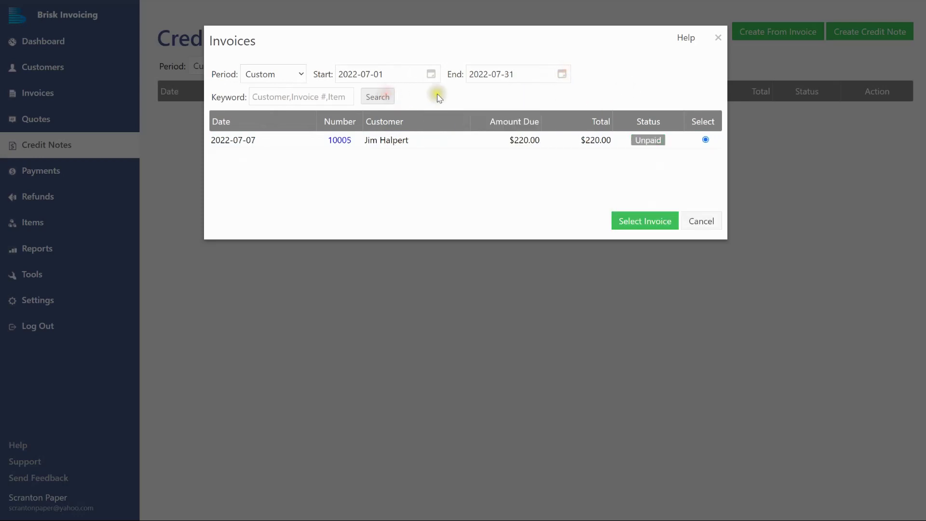
Search the filtered invoices by the customer's full name as keyword
{"action": "left_click", "coordinate": [269, 96]}
{"action": "type", "text": "Jim"}
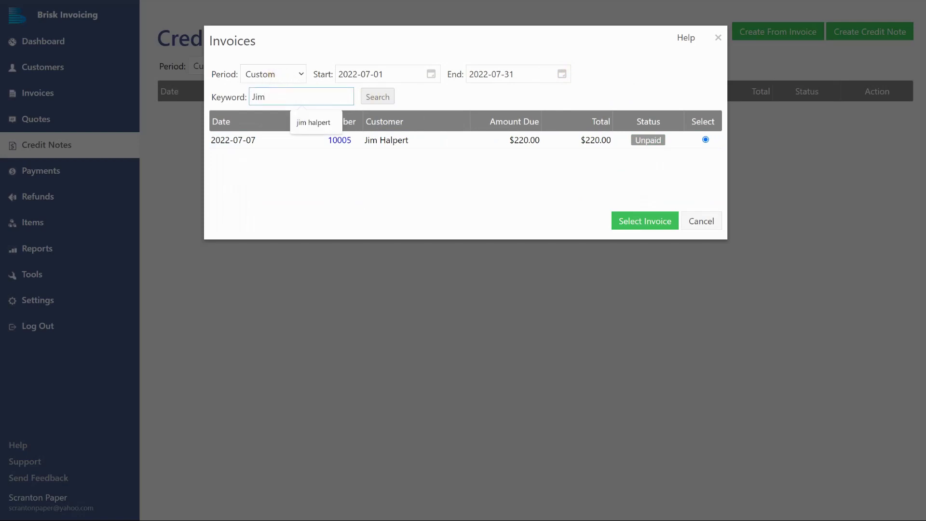
{"action": "left_click", "coordinate": [311, 122]}
{"action": "left_click", "coordinate": [376, 98]}
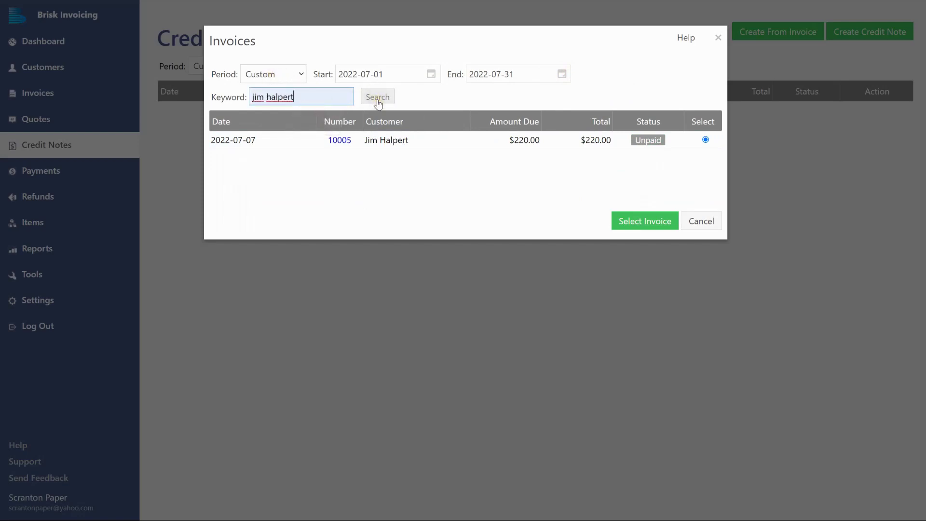
{"action": "left_click", "coordinate": [378, 99]}
Select the customer's unpaid invoice dated 2022-07-07 as the basis for the credit note
{"action": "left_click", "coordinate": [705, 140]}
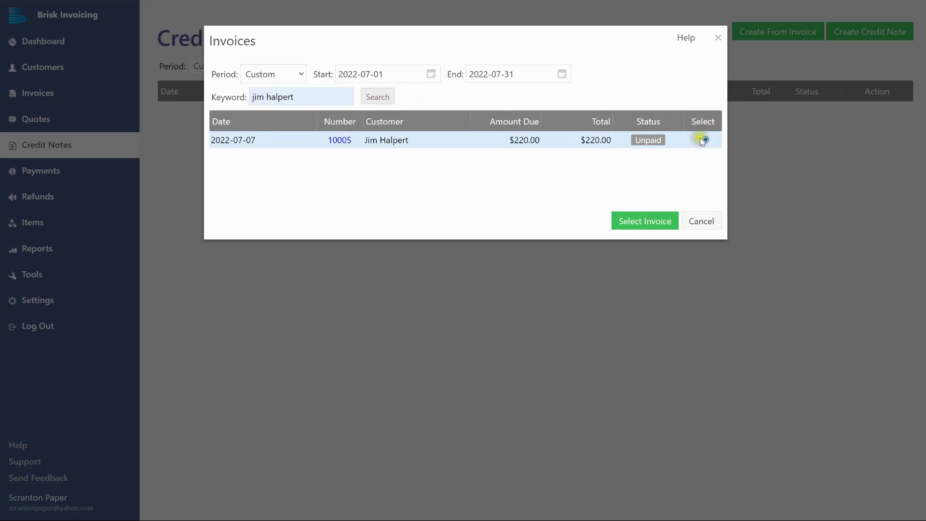
{"action": "left_click", "coordinate": [704, 139]}
{"action": "left_click", "coordinate": [640, 224]}
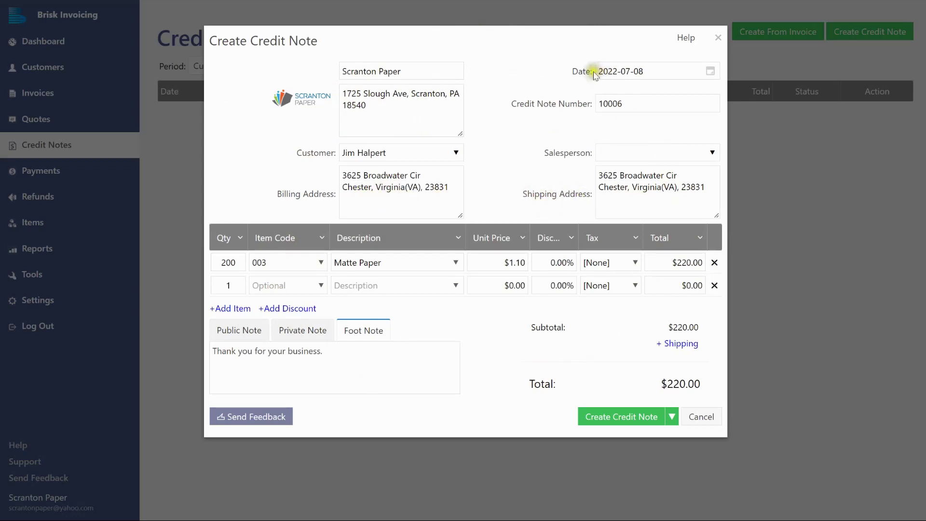
Try assigning a salesperson to the credit note and reset the salesperson to [None]
{"action": "left_click_drag", "start_coordinate": [628, 104], "coordinate": [568, 107]}
{"action": "left_click", "coordinate": [563, 121]}
{"action": "left_click", "coordinate": [713, 153]}
{"action": "left_click", "coordinate": [683, 191]}
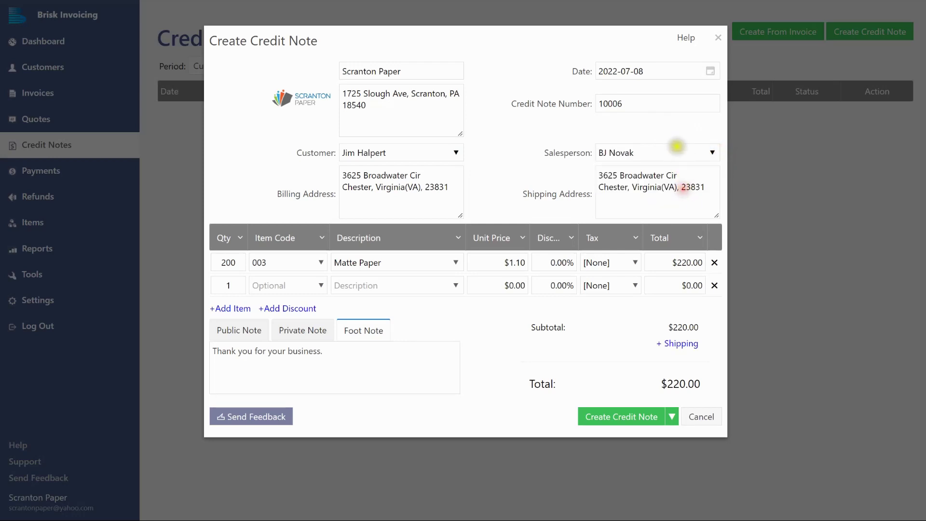
{"action": "left_click", "coordinate": [712, 153]}
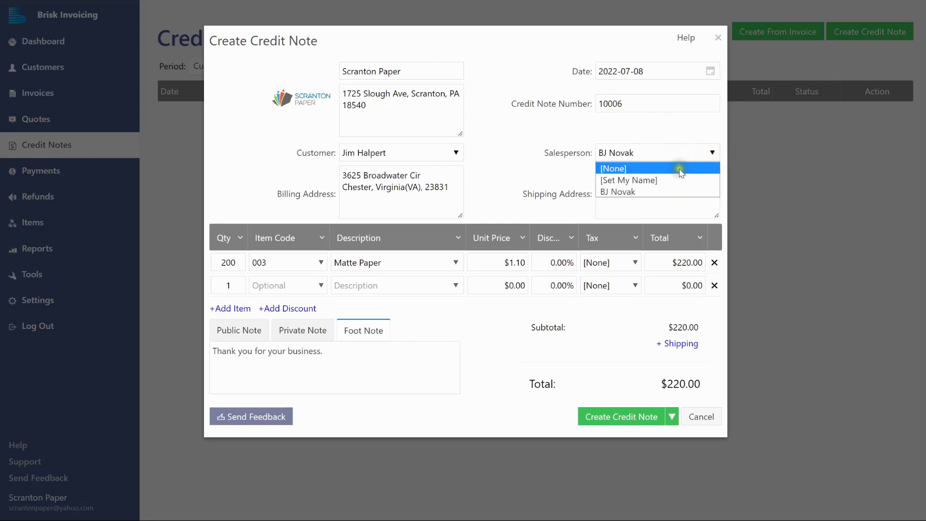
{"action": "left_click", "coordinate": [682, 169]}
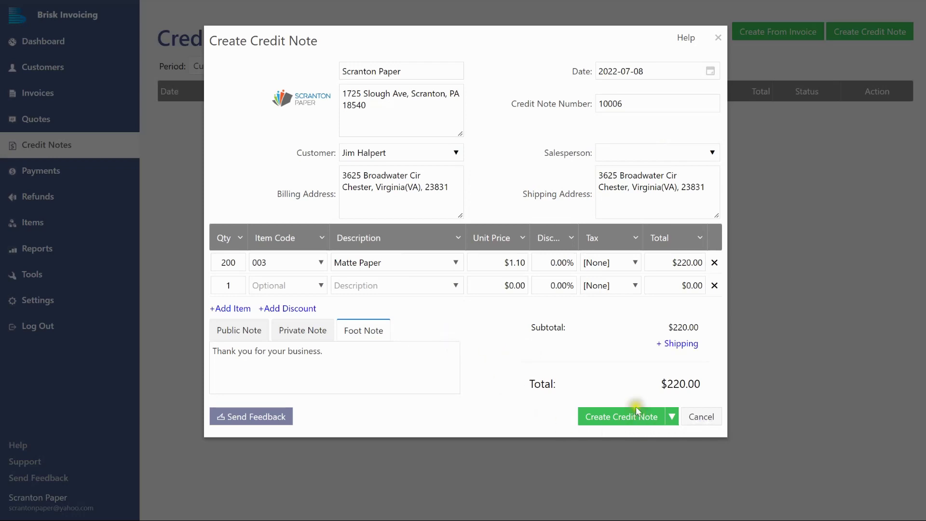
{"action": "left_click", "coordinate": [672, 415]}
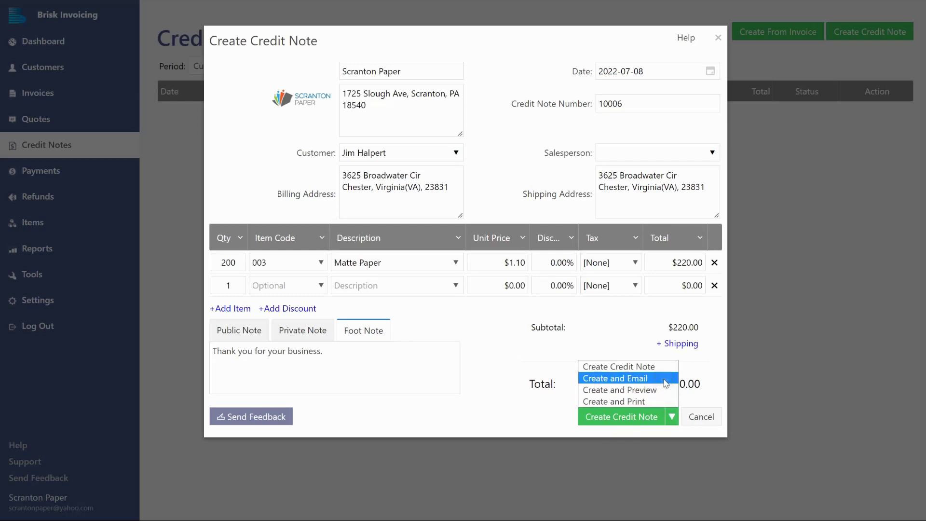
{"action": "left_click", "coordinate": [663, 403]}
{"action": "left_click", "coordinate": [629, 343]}
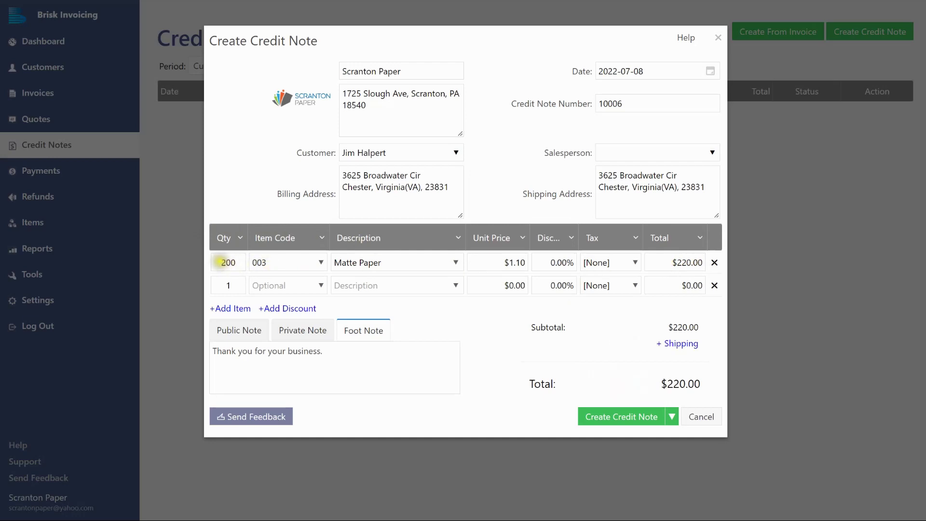
Set the Matte Paper line's quantity to 100 and its unit price to $1.00
{"action": "double_click", "coordinate": [224, 263]}
{"action": "type", "text": "100"}
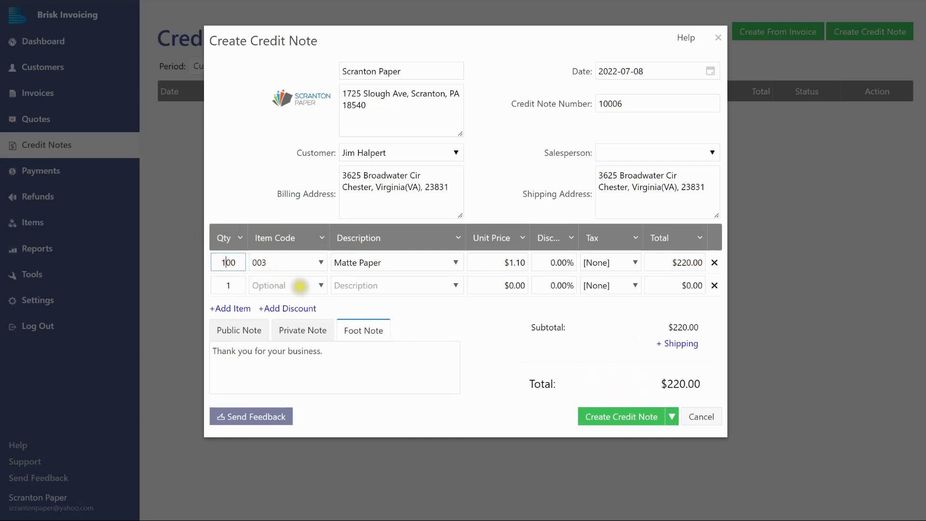
{"action": "left_click", "coordinate": [469, 312]}
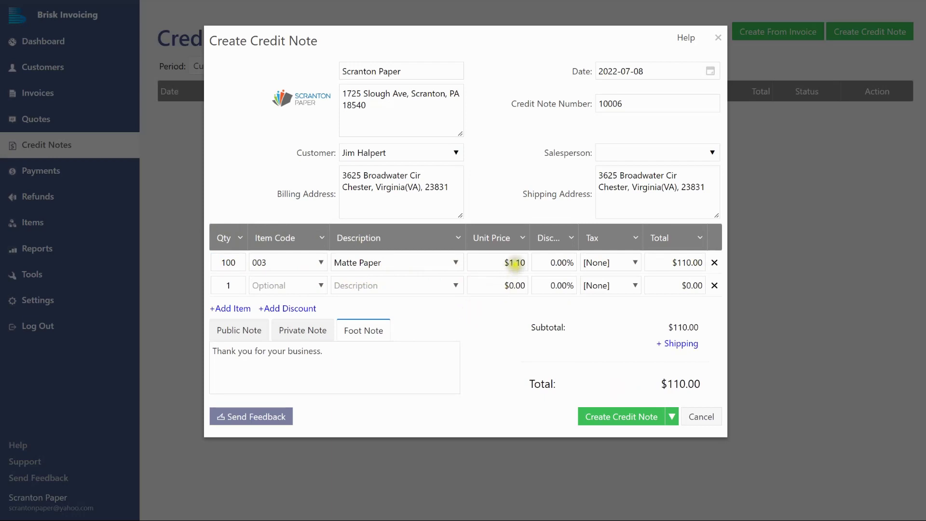
{"action": "left_click_drag", "start_coordinate": [515, 263], "coordinate": [531, 266]}
{"action": "key", "text": "BackSpace"}
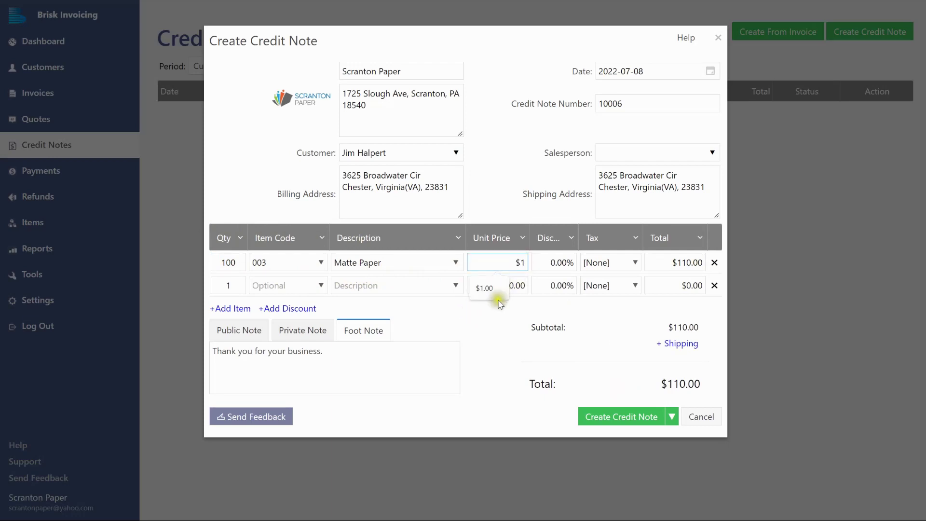
{"action": "left_click", "coordinate": [525, 304]}
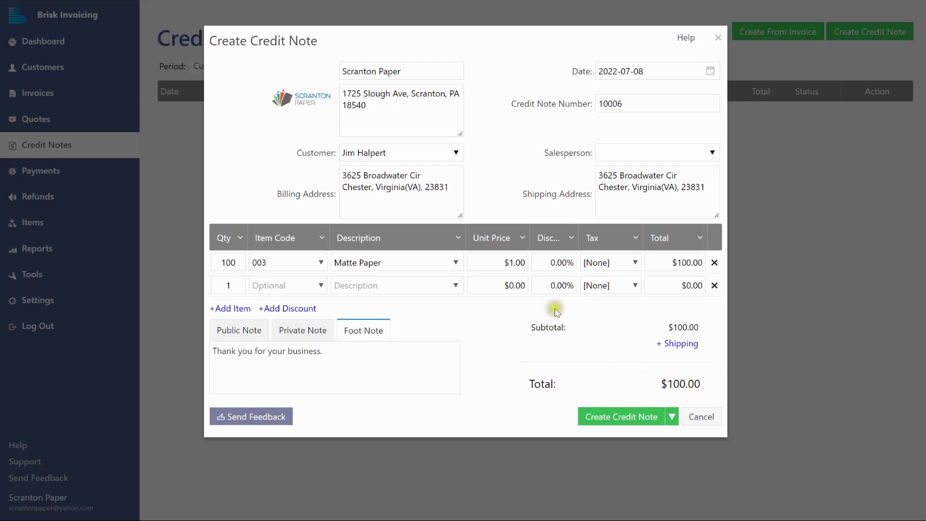
Delete the empty second item line and add a shipping cost of $5.00
{"action": "left_click", "coordinate": [714, 286]}
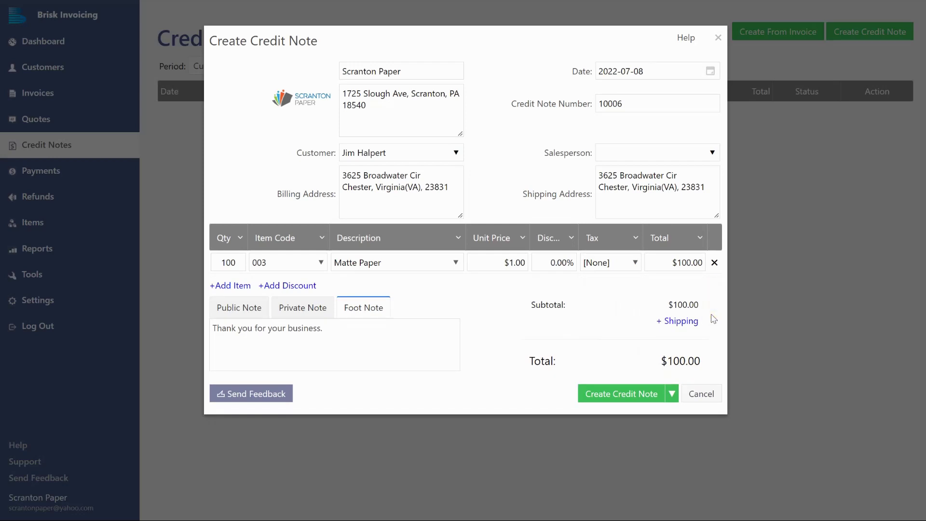
{"action": "left_click", "coordinate": [681, 320]}
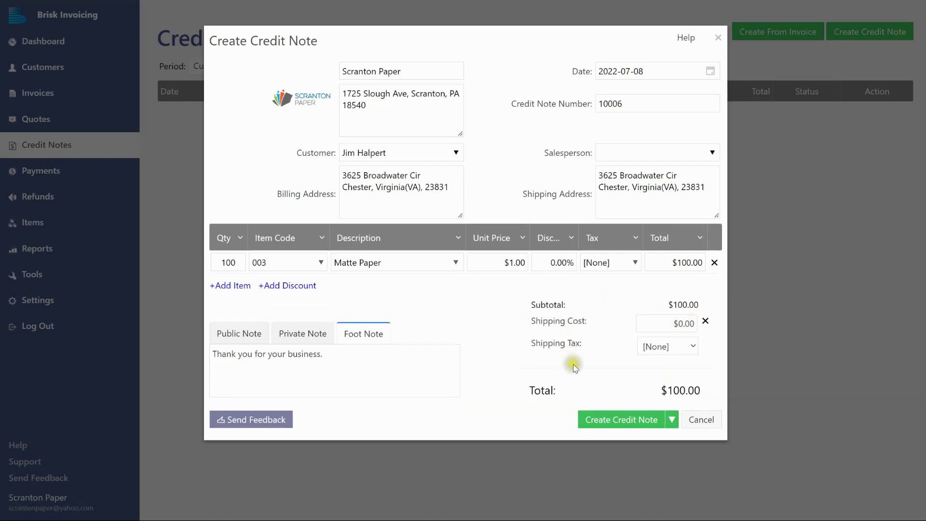
{"action": "left_click", "coordinate": [684, 323]}
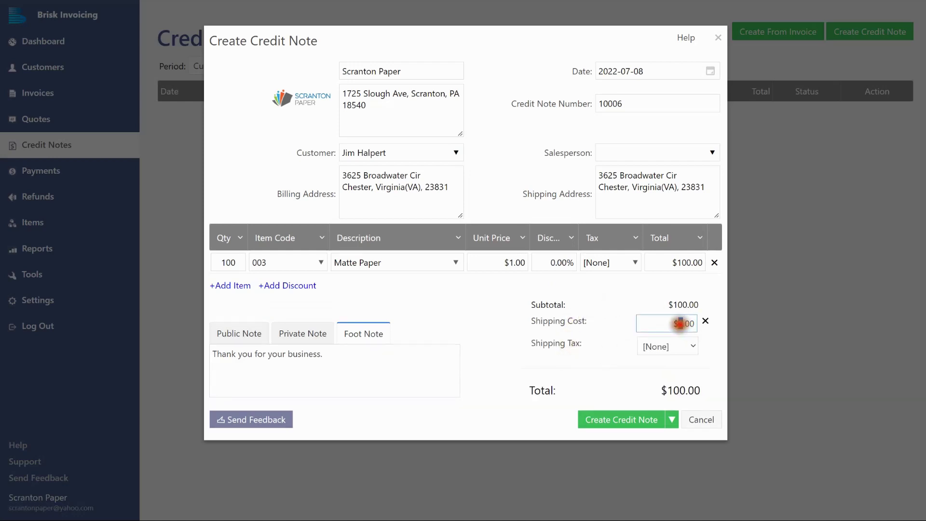
{"action": "type", "text": "5"}
{"action": "left_click", "coordinate": [622, 360]}
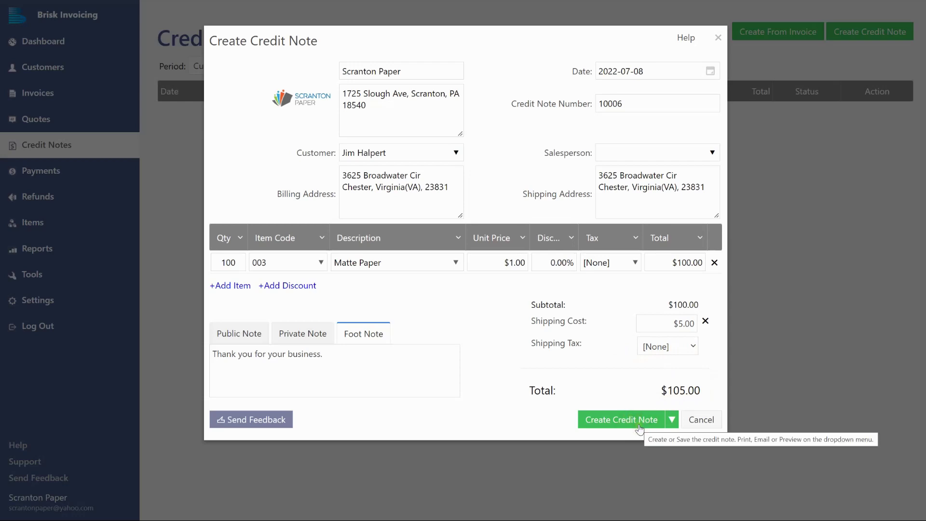
Create the credit note and apply its full amount to the customer's unpaid invoice
{"action": "left_click", "coordinate": [672, 420]}
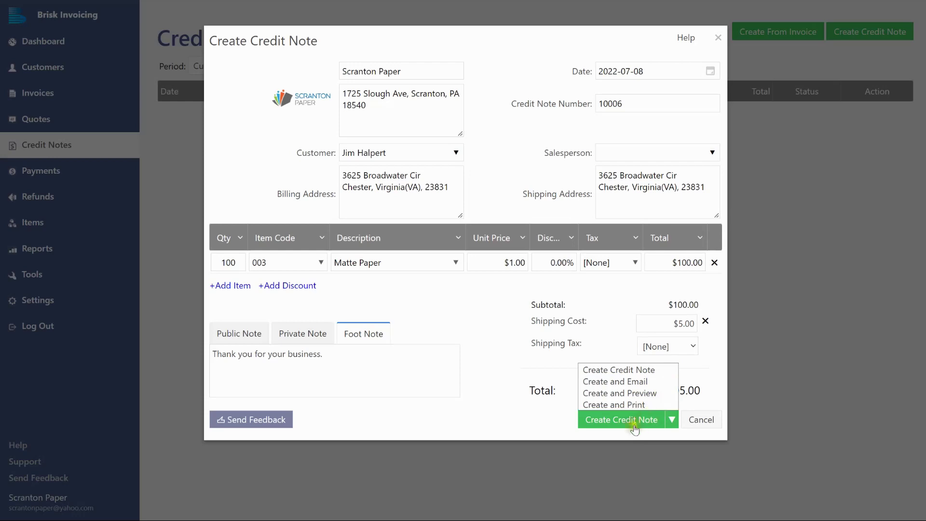
{"action": "left_click", "coordinate": [595, 424]}
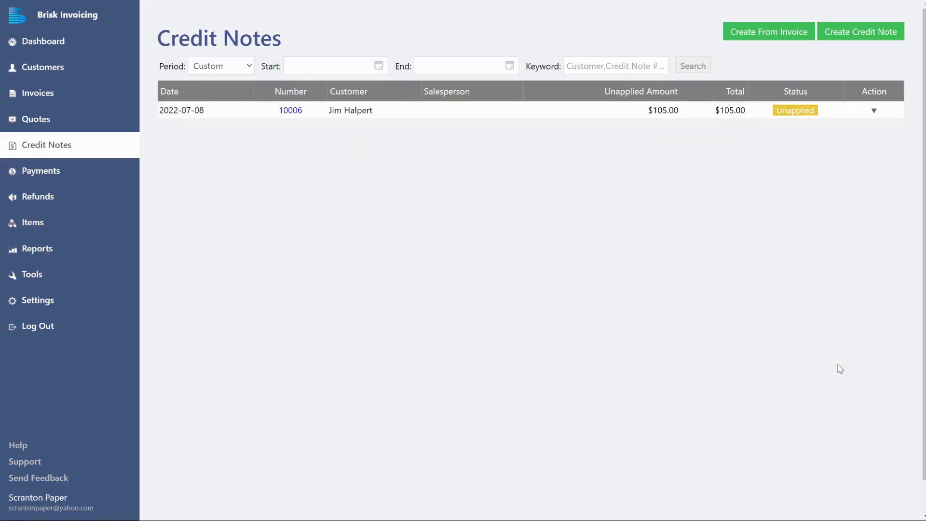
{"action": "left_click", "coordinate": [873, 111]}
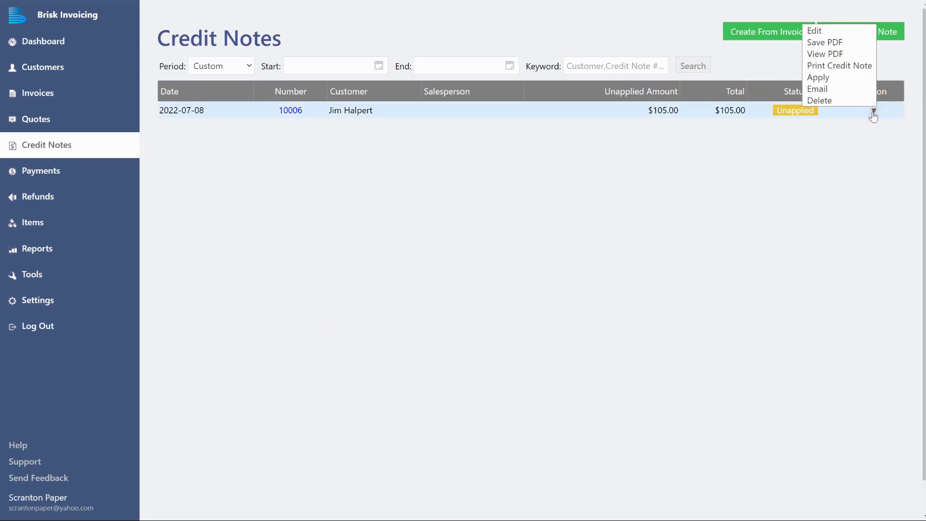
{"action": "left_click", "coordinate": [851, 78]}
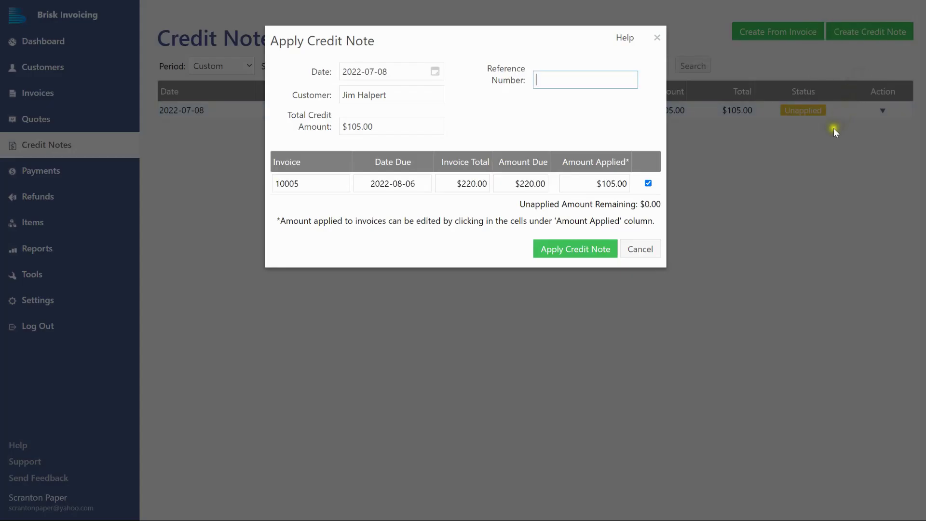
{"action": "left_click", "coordinate": [588, 250]}
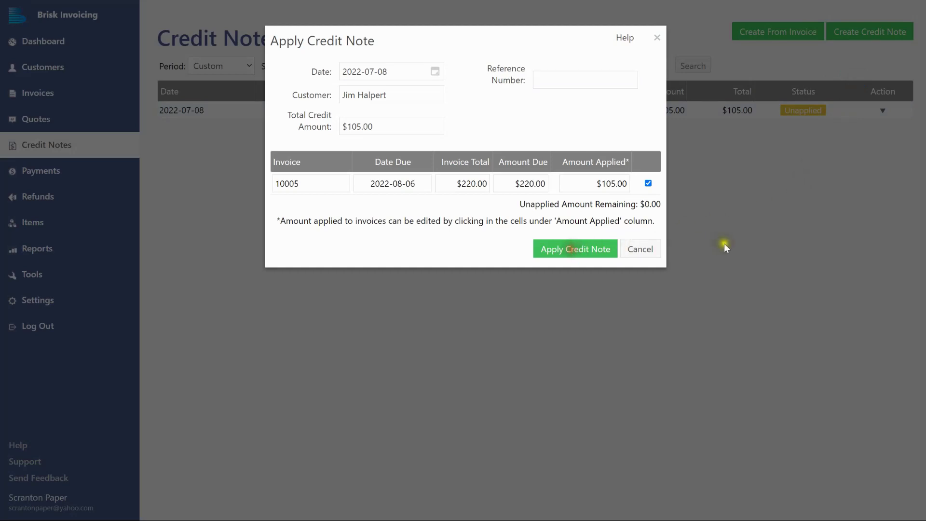